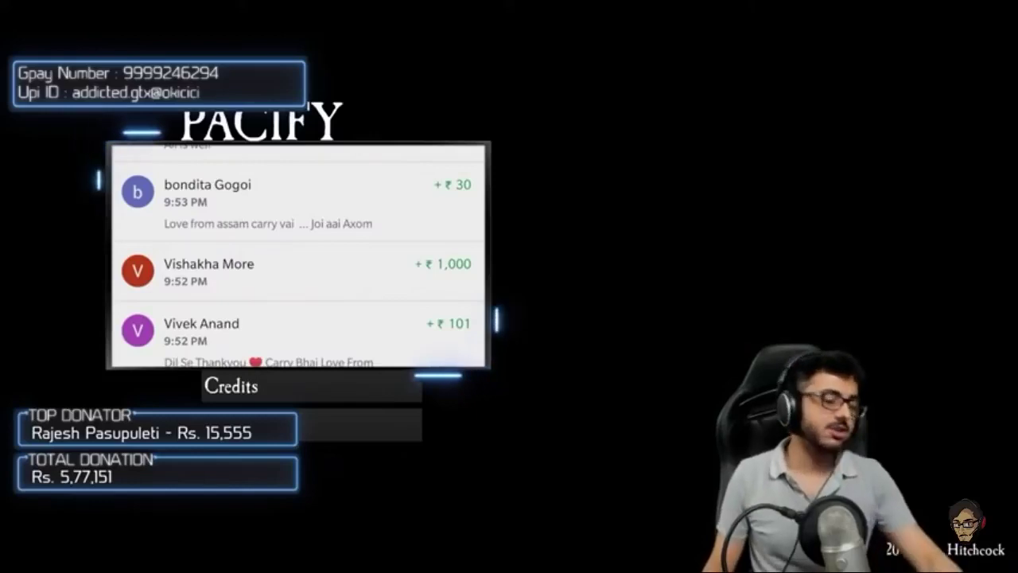
Open the Windows Start menu on top of Pacify's main menu with the Windows key
key(super)
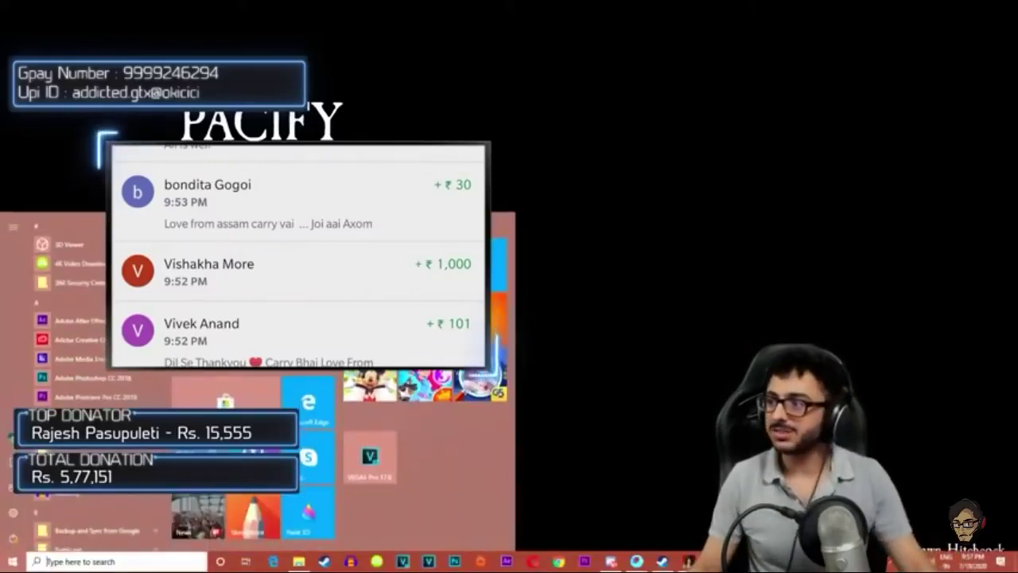
Return to Pacify, save changes in Options, then reopen Options and back out to the main menu
click(370, 456)
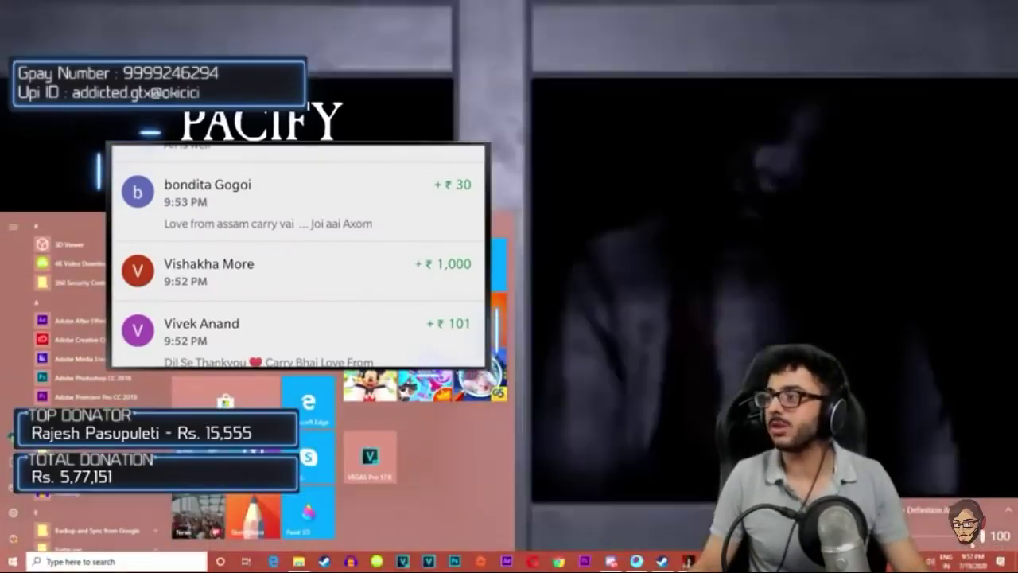
click(230, 350)
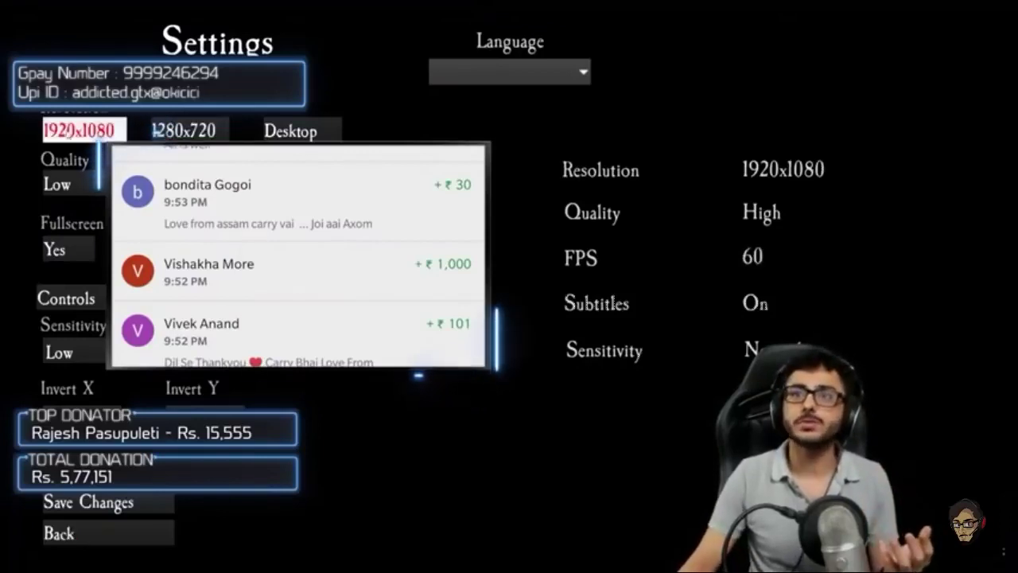
click(101, 501)
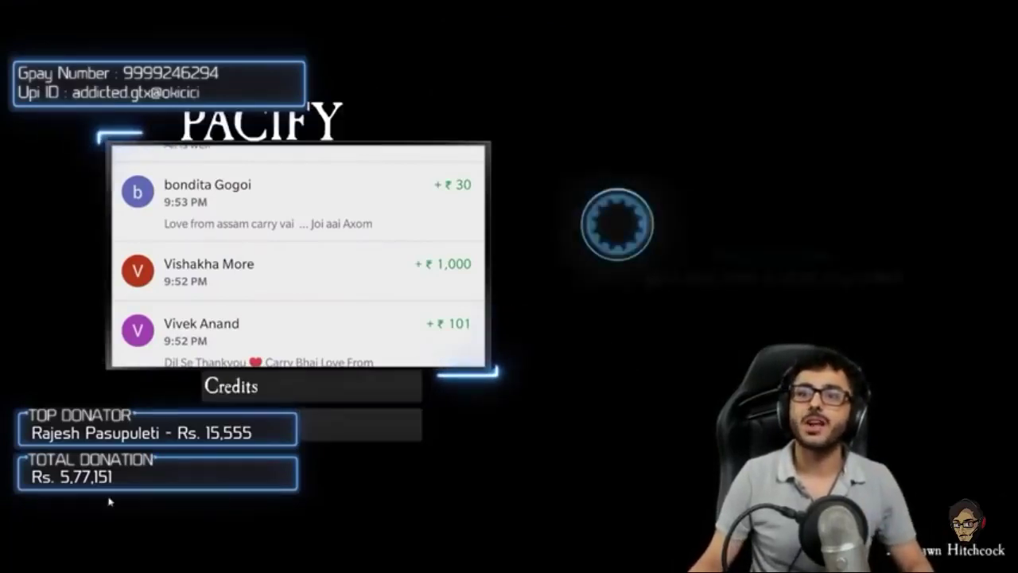
click(310, 358)
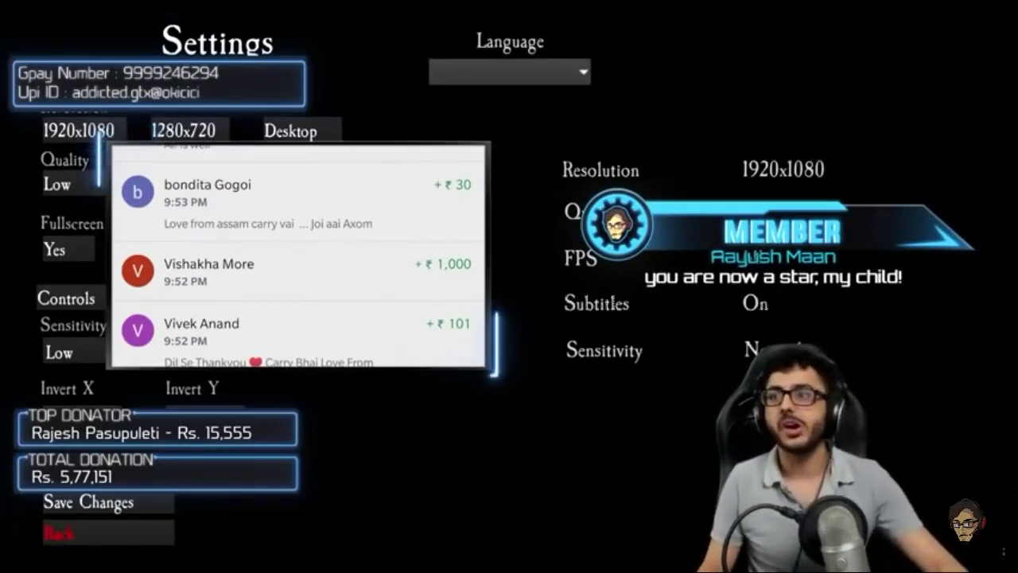
click(80, 533)
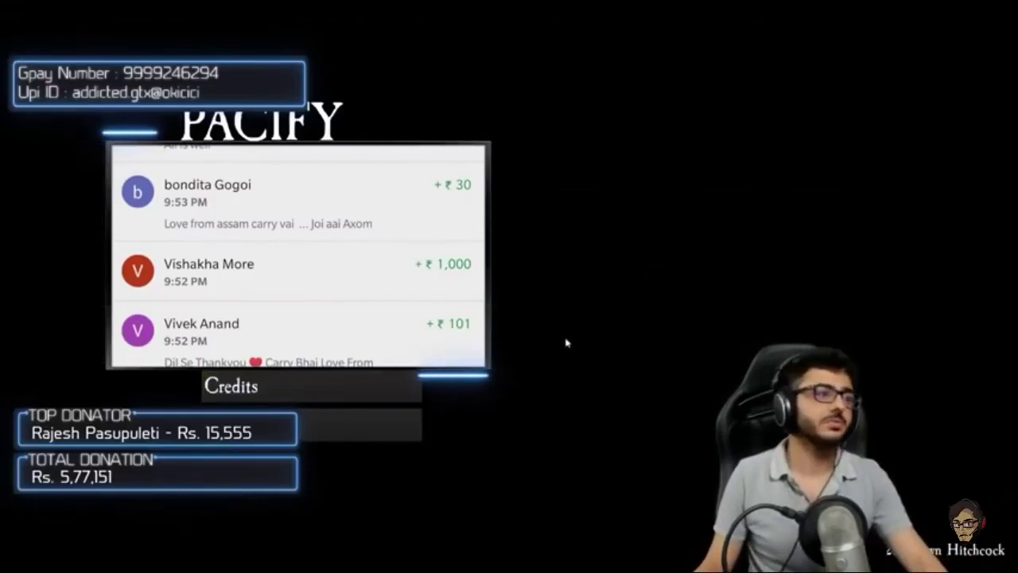